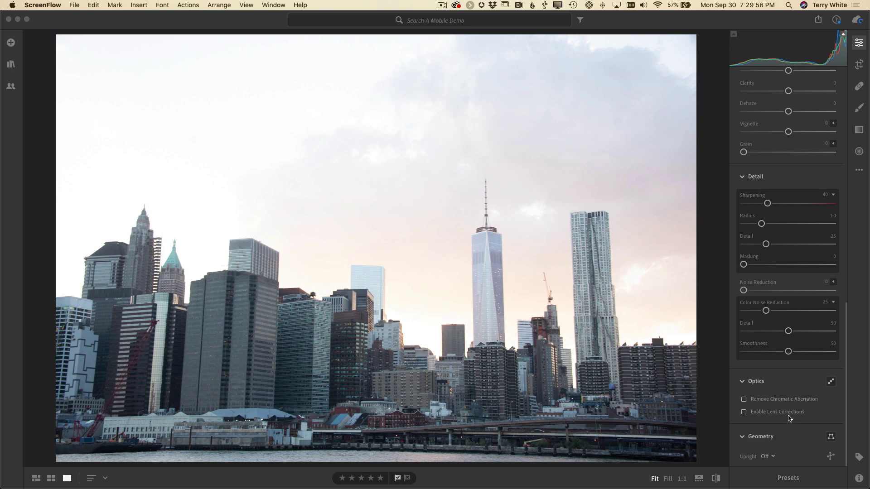
Enable lens corrections for the skyline photo in the Optics settings.
left_click(758, 413)
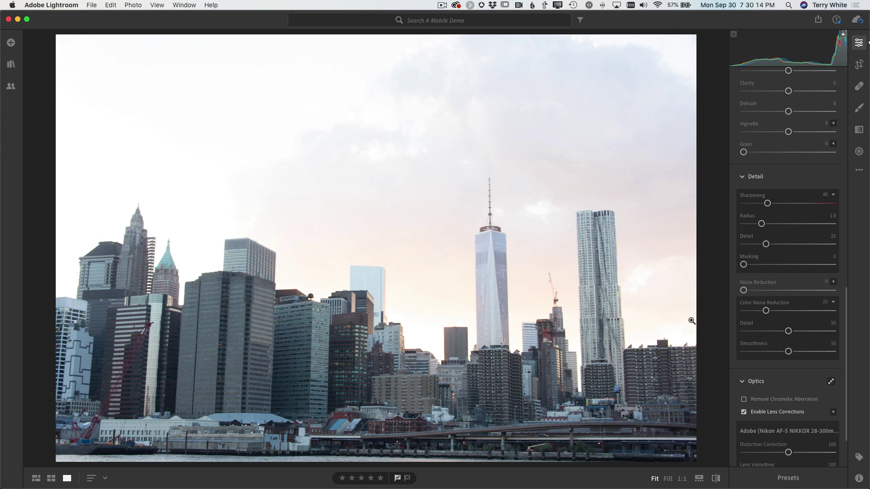
scroll(823, 293, "up", 5)
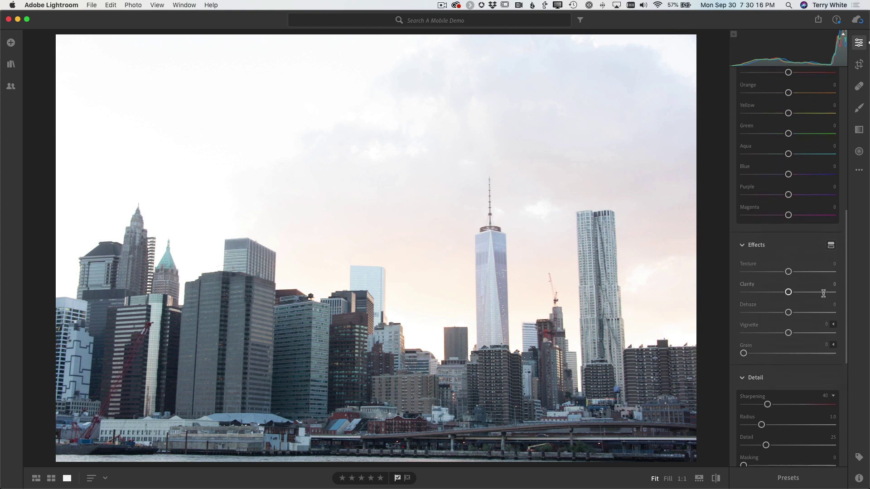
scroll(824, 294, "down", 10)
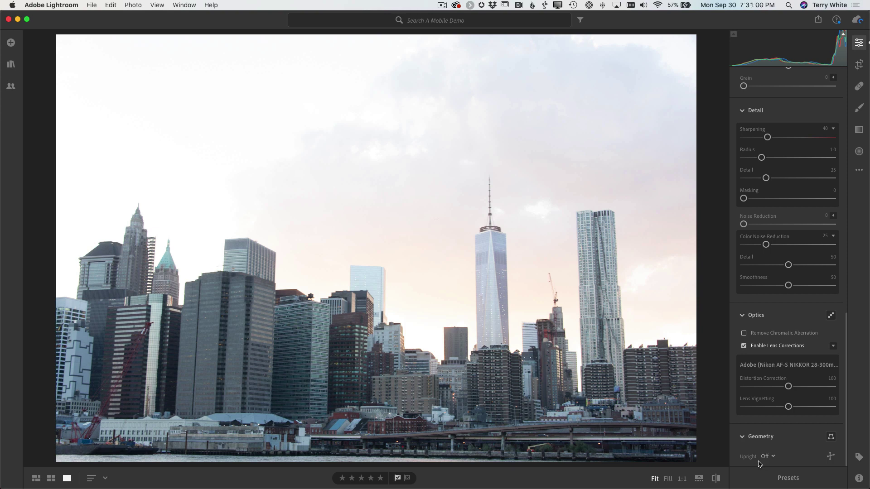
Try the Auto Upright perspective correction on the skyline and switch Upright back to Off.
left_click(767, 457)
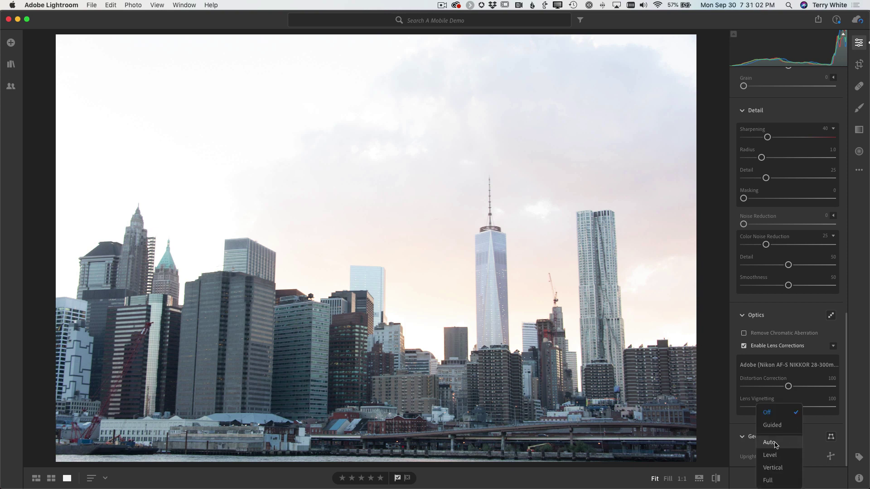
left_click(748, 457)
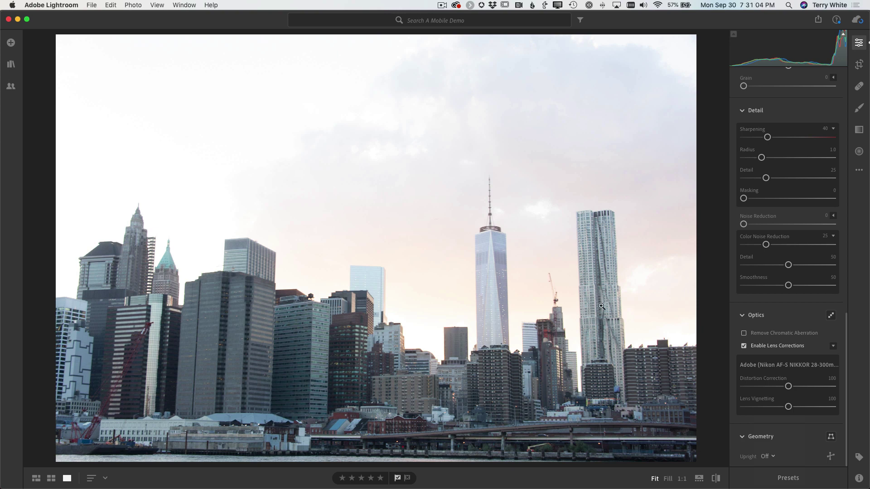
left_click(767, 457)
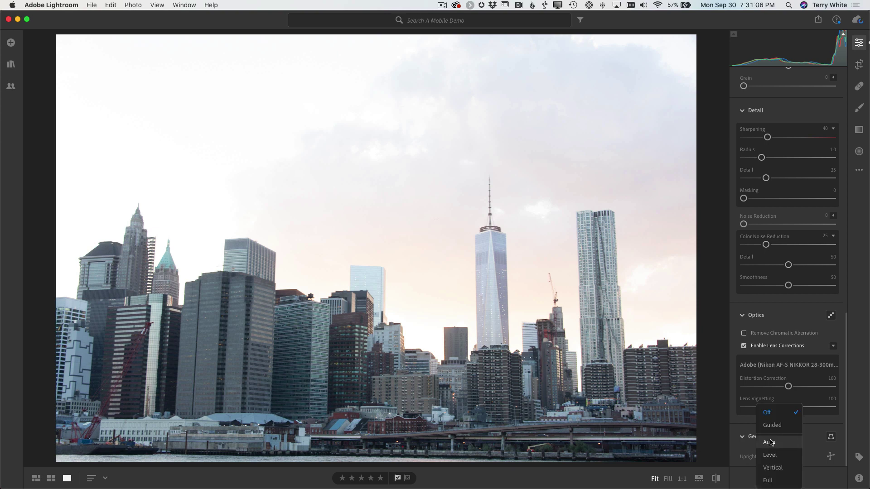
left_click(772, 442)
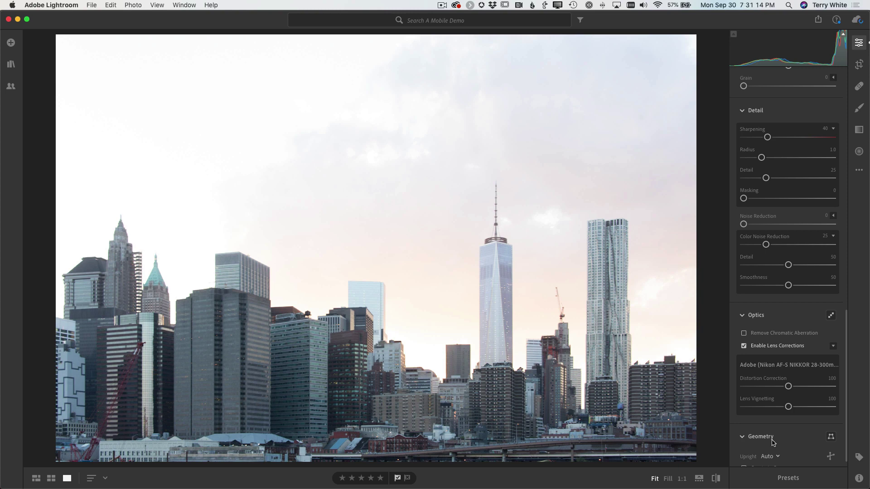
left_click(773, 456)
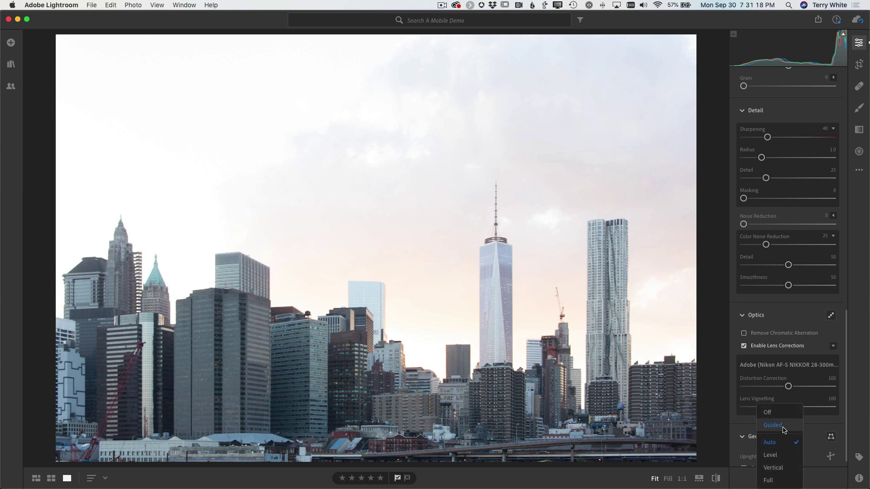
left_click(782, 413)
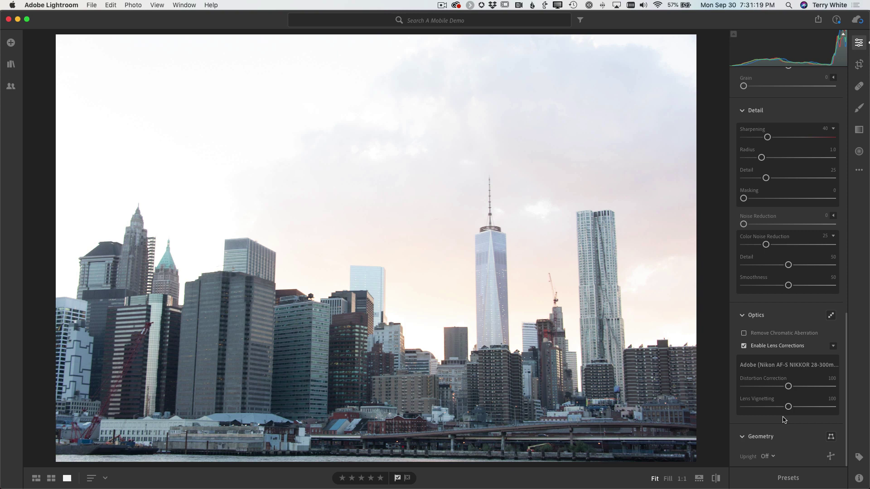
Try Guided Upright with vertical guides along the tall curved tower's left edge and the dark gray building's right edge.
left_click(766, 458)
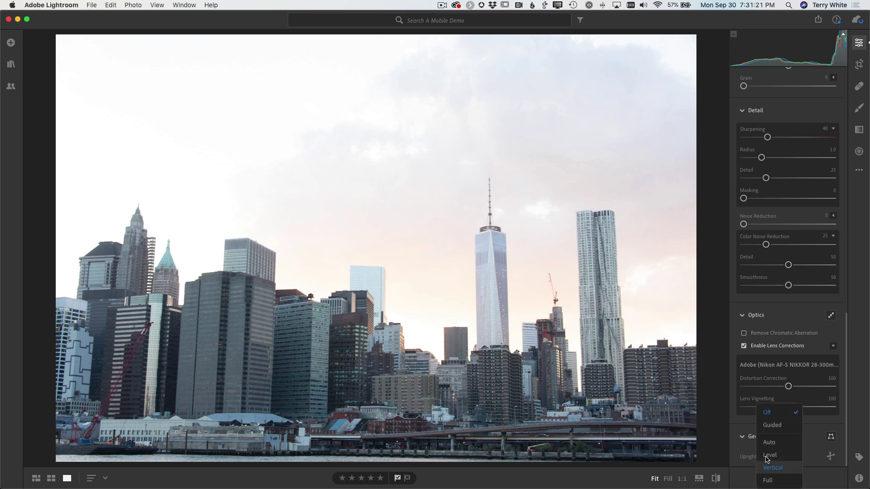
left_click(783, 428)
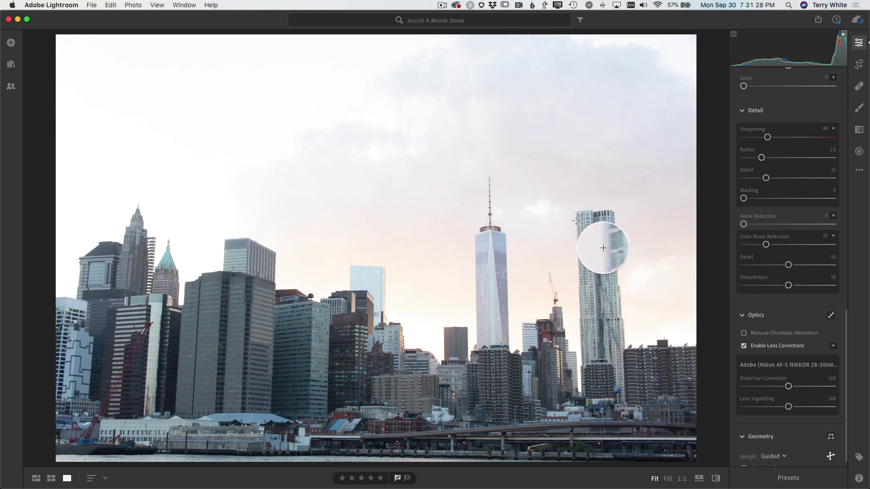
left_click_drag(575, 221, 580, 347)
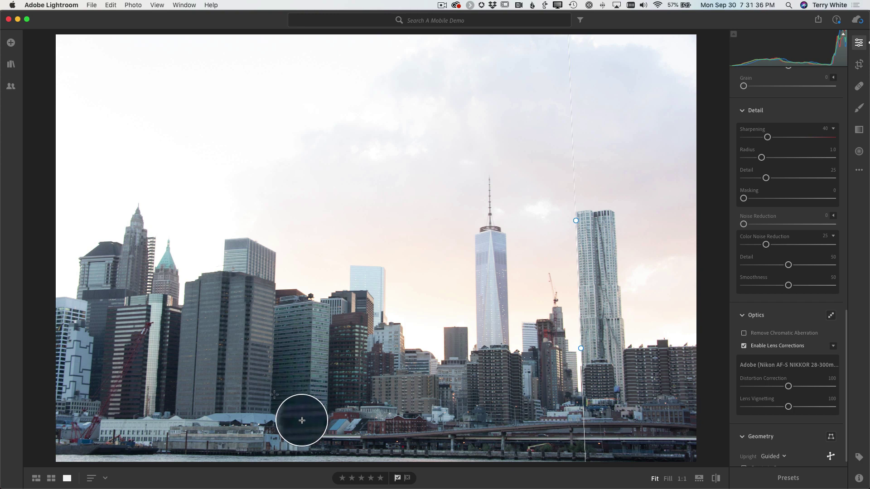
left_click_drag(271, 405, 276, 288)
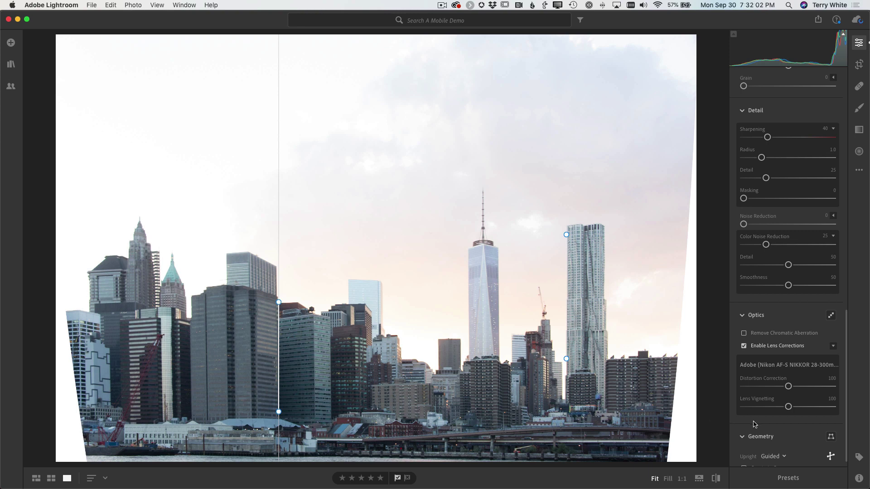
Set the photo's Upright perspective correction to Auto.
scroll(778, 444, "down", 1)
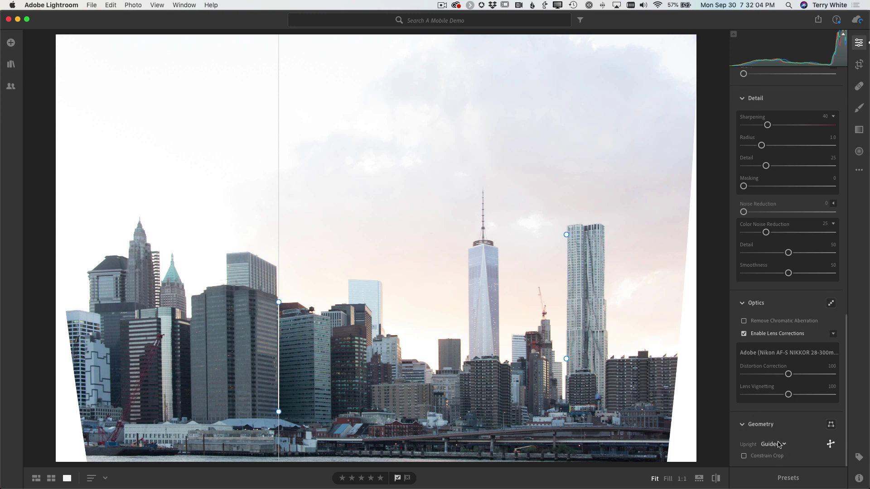
left_click(779, 445)
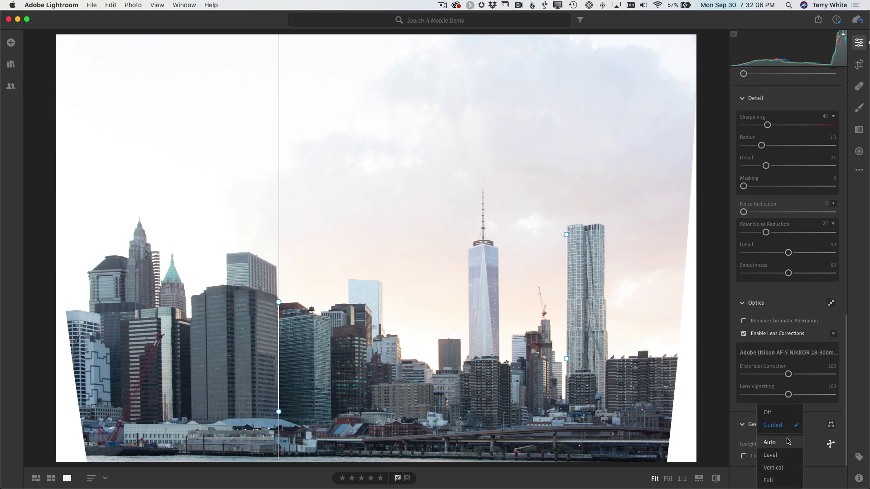
left_click(787, 442)
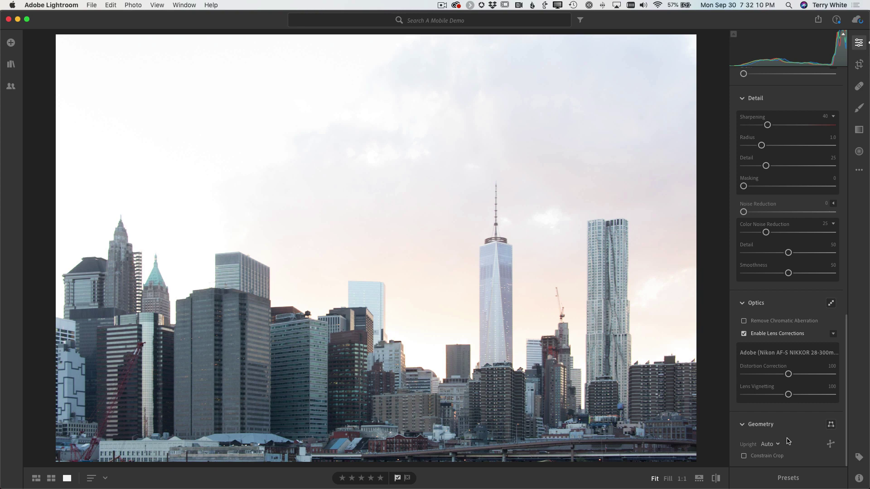
Change the photo's color profile to Adobe Vivid.
scroll(787, 322, "up", 5)
scroll(787, 323, "up", 10)
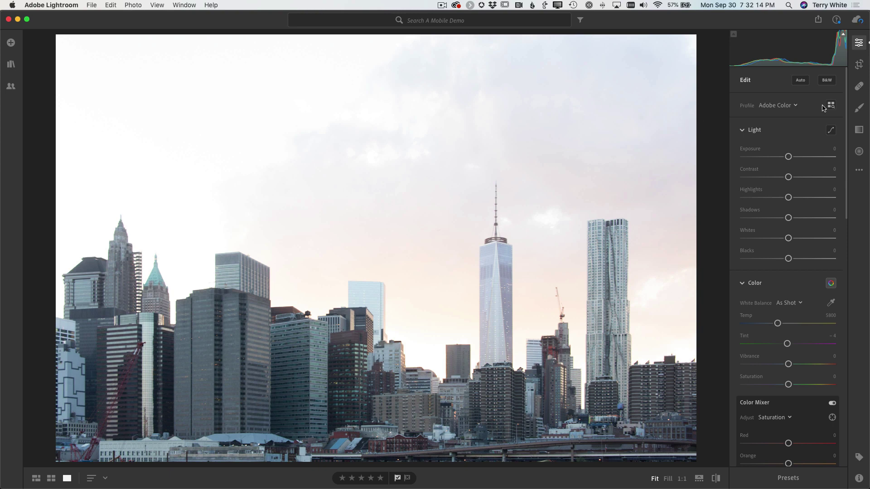
left_click(785, 106)
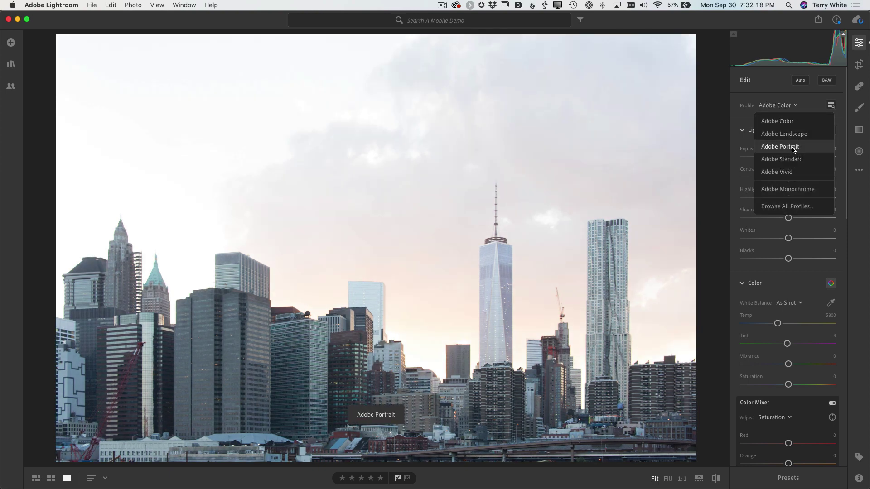
left_click(793, 175)
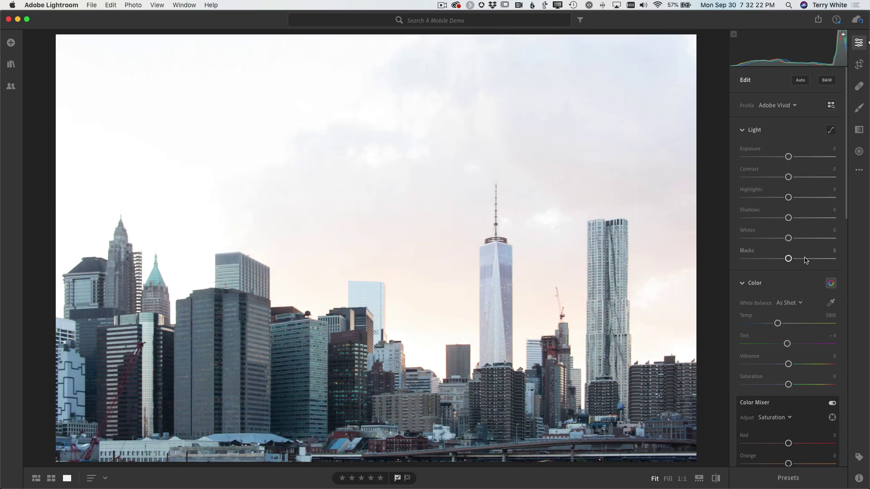
Try the Daylight white balance and settle on the Cloudy preset.
left_click(789, 303)
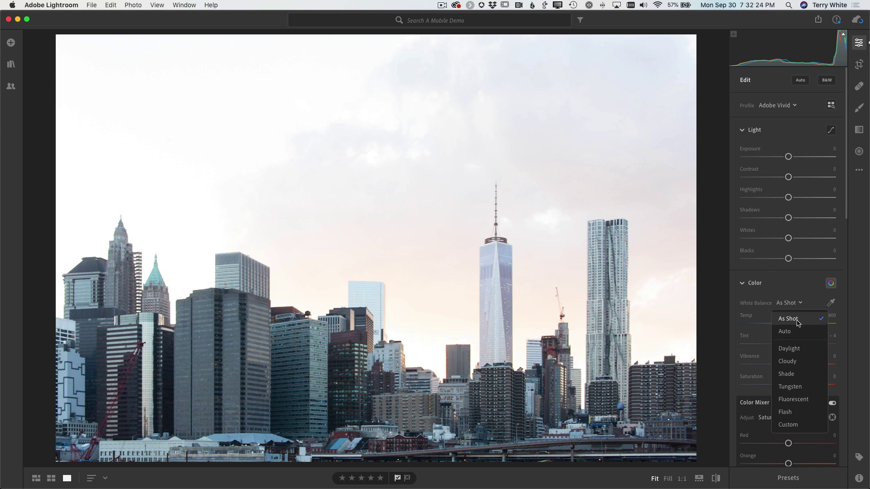
left_click(800, 352)
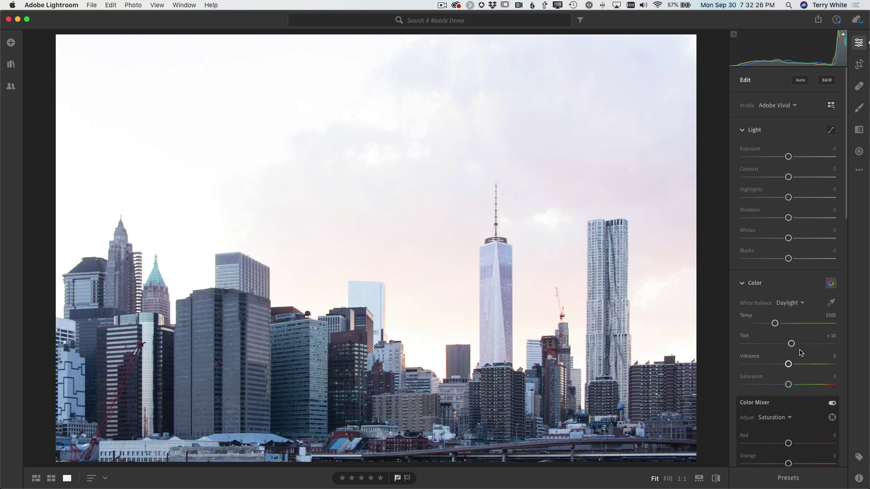
left_click(790, 304)
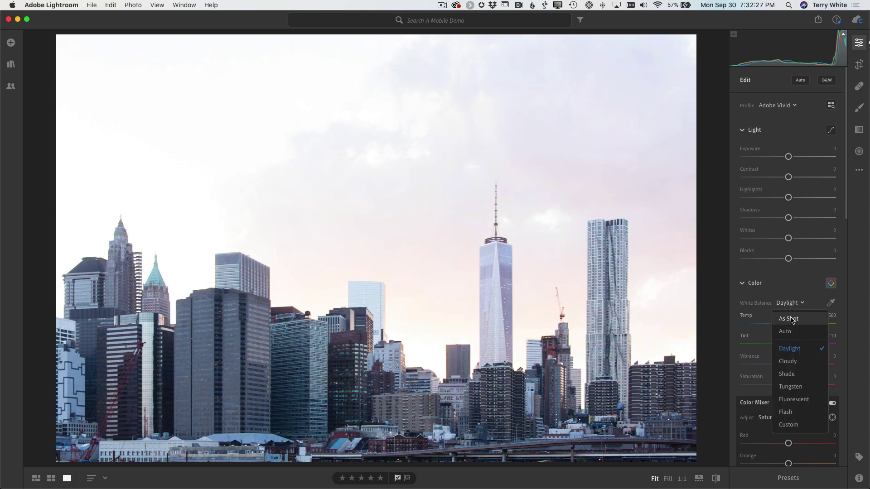
left_click(798, 362)
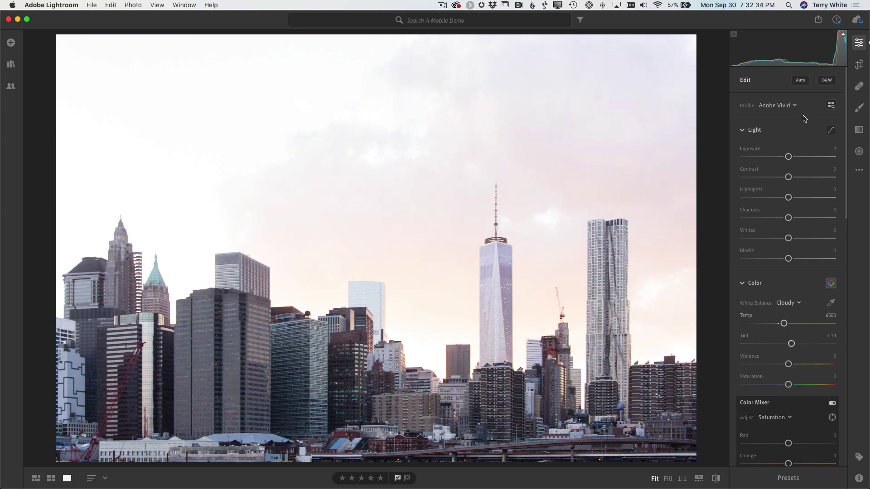
Apply the automatic tone adjustments and fine-tune them with Exposure −1.05, Contrast +23 and Saturation 0.
left_click(800, 80)
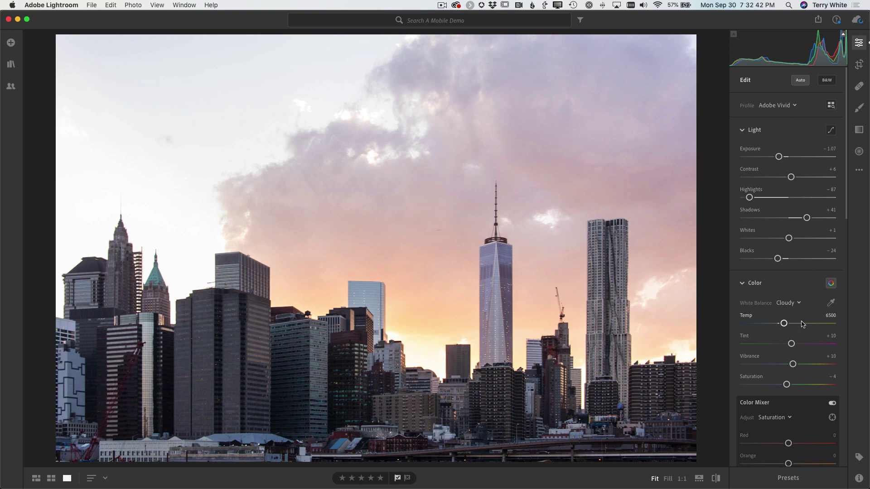
mouse_move(779, 156)
left_mouse_down()
mouse_move(788, 157)
mouse_move(778, 160)
left_mouse_up()
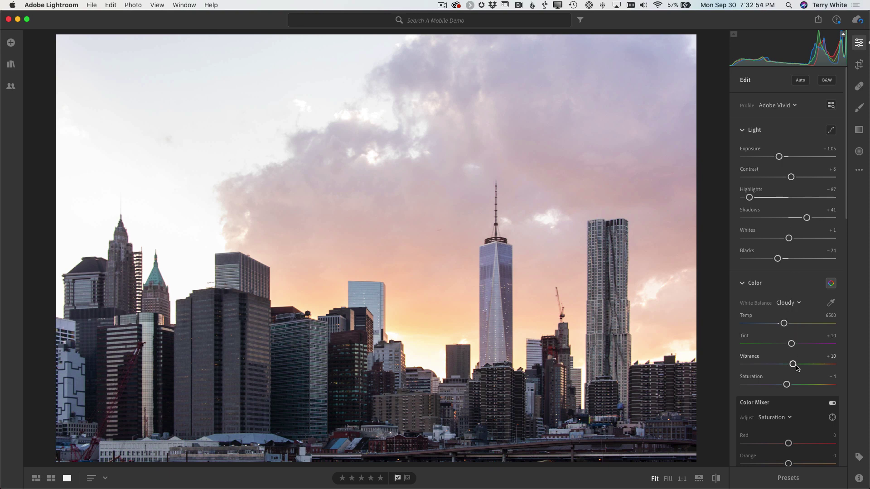
mouse_move(789, 365)
left_mouse_down()
mouse_move(782, 365)
mouse_move(792, 365)
left_mouse_up()
double_click(786, 384)
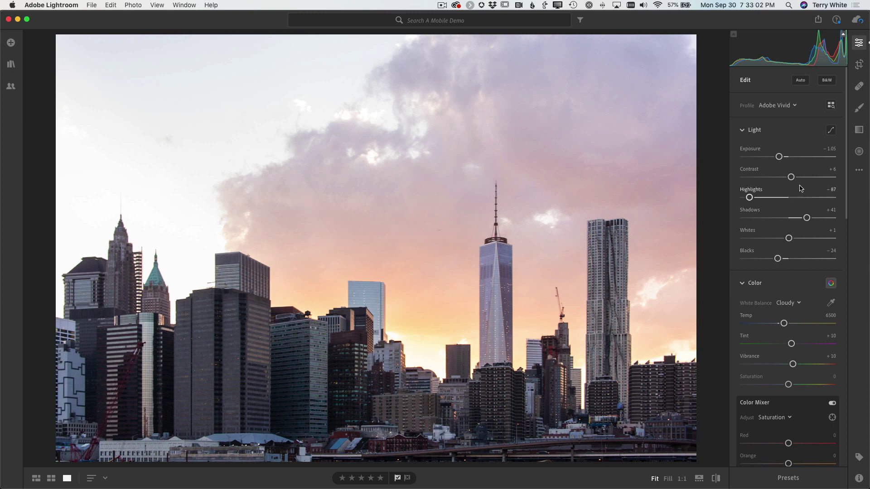
left_click_drag(792, 179, 798, 180)
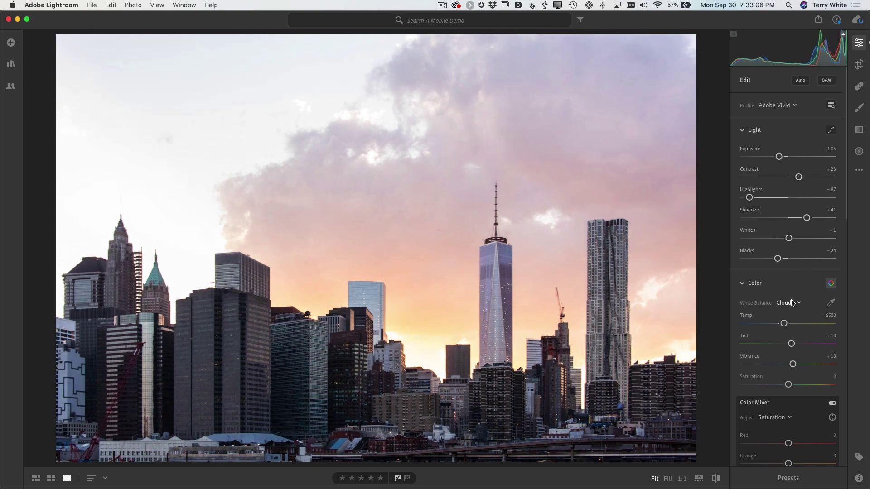
Add Dehaze of +15 and raise Shadows to +76 on the skyline photo.
scroll(792, 303, "down", 5)
scroll(792, 303, "down", 8)
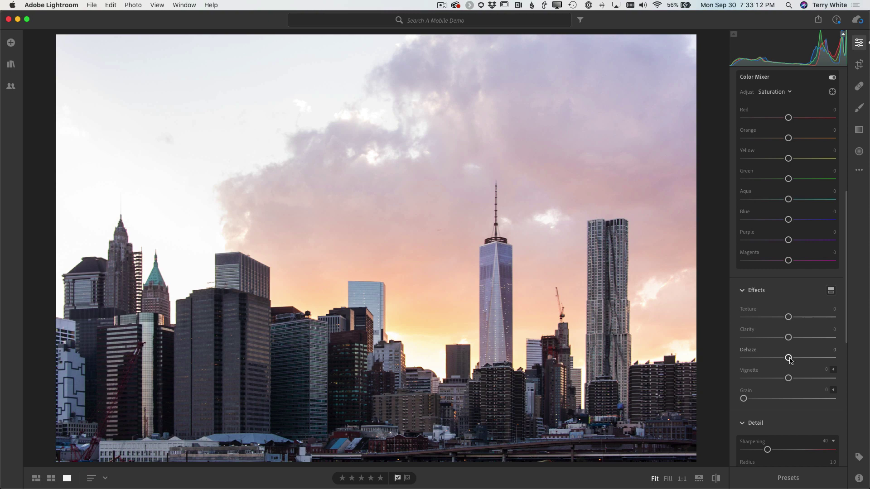
left_click_drag(790, 359, 796, 360)
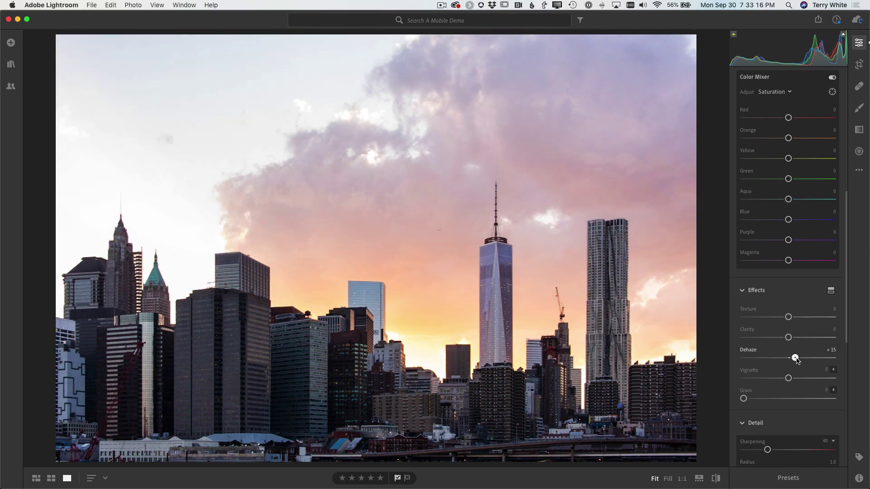
scroll(807, 269, "up", 10)
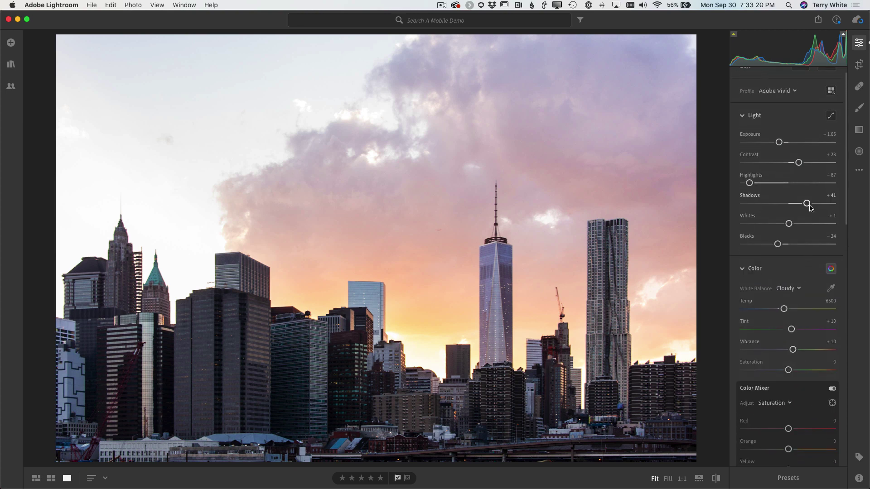
left_click_drag(806, 202, 822, 207)
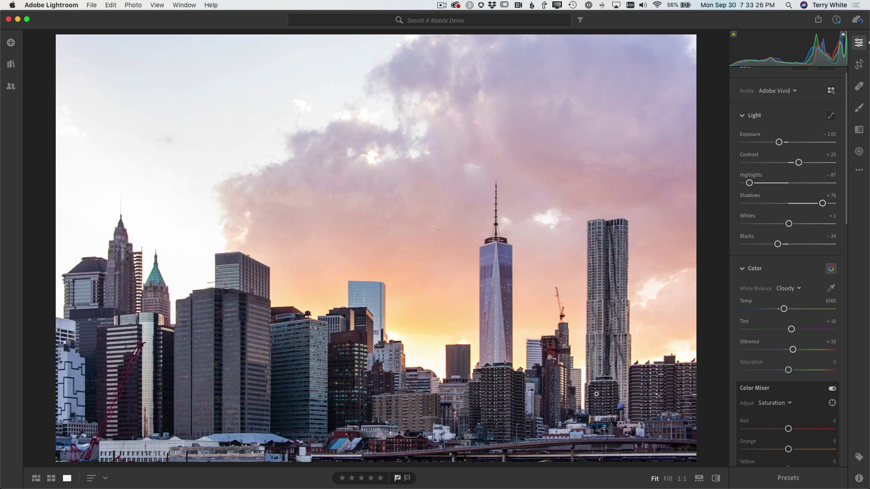
Move on through the album, show its photo grid and reopen the skyline photo.
key("Right")
key("Right")
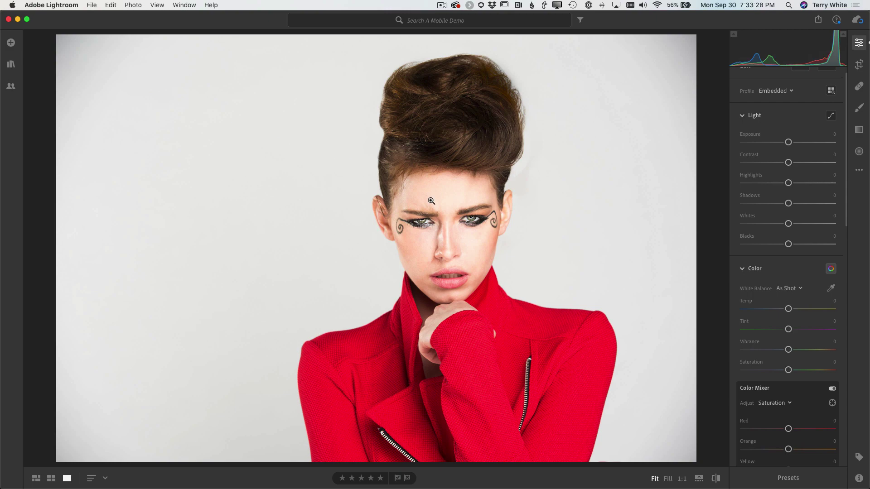
key("g")
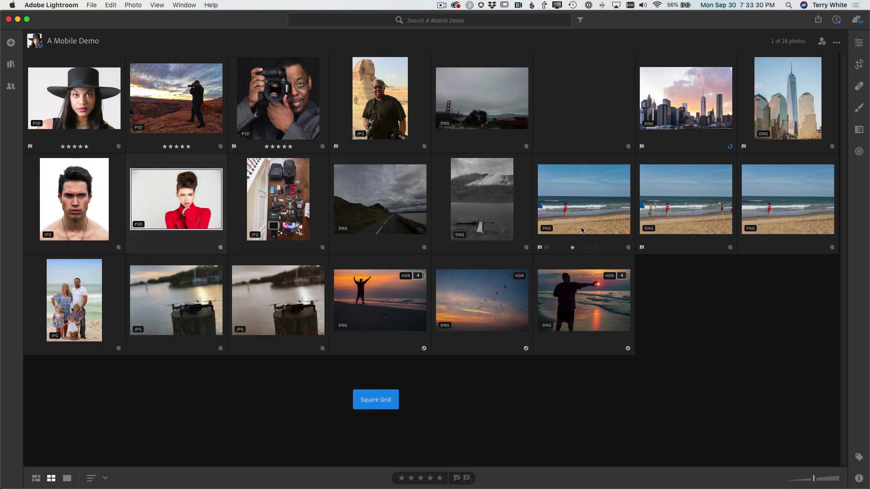
key("d")
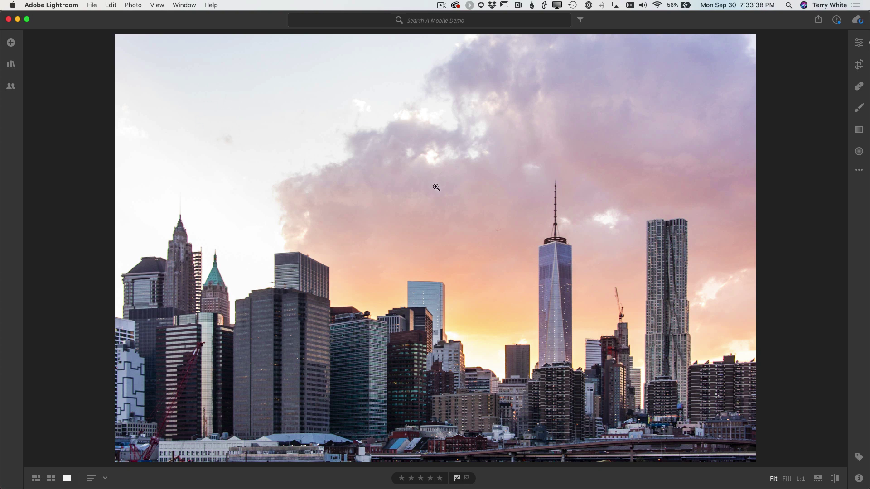
Brush a local adjustment with Exposure −1.00 and Dehaze +24 over the pale sky beside the large cloud.
left_click(859, 108)
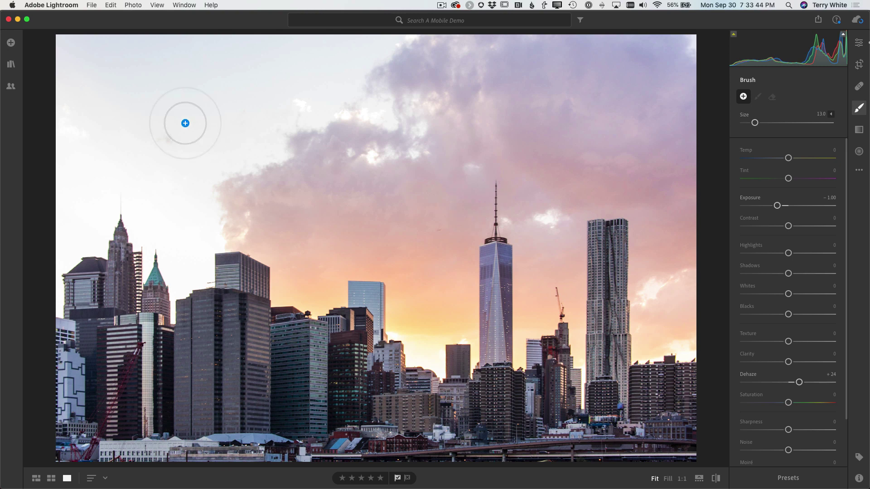
mouse_move(331, 61)
left_mouse_down()
mouse_move(50, 68)
mouse_move(335, 106)
mouse_move(118, 124)
mouse_move(91, 182)
mouse_move(90, 113)
mouse_move(78, 104)
mouse_move(74, 136)
left_mouse_up()
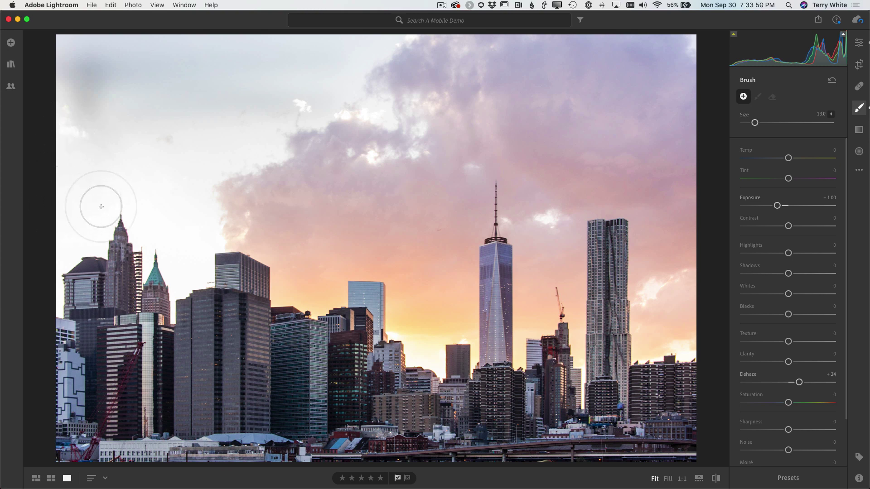
mouse_move(167, 241)
left_mouse_down()
mouse_move(177, 278)
mouse_move(223, 145)
mouse_move(258, 99)
mouse_move(326, 67)
mouse_move(342, 74)
mouse_move(340, 107)
mouse_move(408, 122)
mouse_move(361, 102)
mouse_move(31, 76)
mouse_move(61, 125)
mouse_move(67, 161)
mouse_move(70, 49)
mouse_move(87, 40)
mouse_move(188, 29)
mouse_move(170, 45)
mouse_move(374, 52)
left_mouse_up()
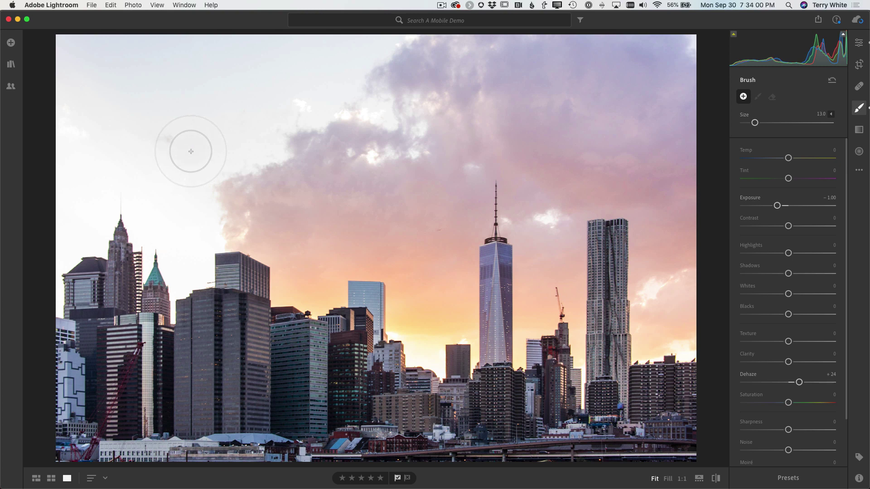
mouse_move(190, 146)
left_mouse_down()
mouse_move(150, 90)
mouse_move(173, 61)
mouse_move(91, 43)
mouse_move(138, 54)
mouse_move(110, 64)
mouse_move(279, 74)
mouse_move(336, 60)
mouse_move(258, 73)
mouse_move(225, 72)
mouse_move(426, 43)
left_mouse_up()
mouse_move(220, 139)
left_mouse_down()
mouse_move(175, 128)
mouse_move(68, 136)
left_mouse_up()
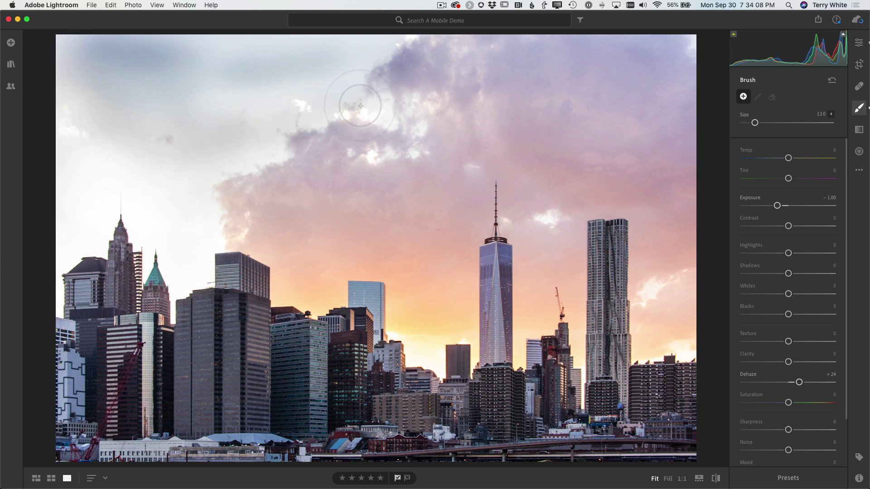
mouse_move(181, 68)
left_mouse_down()
mouse_move(262, 43)
mouse_move(268, 56)
mouse_move(70, 97)
mouse_move(74, 136)
left_mouse_up()
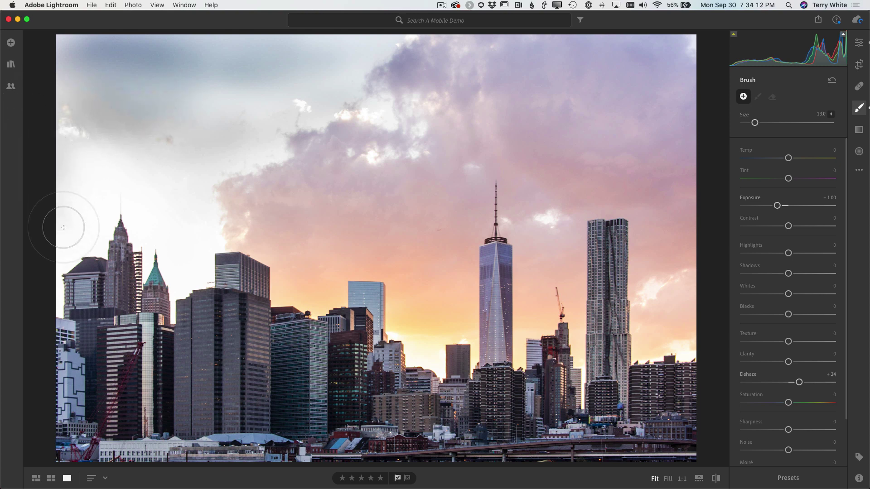
mouse_move(239, 118)
left_mouse_down()
mouse_move(297, 94)
mouse_move(237, 89)
mouse_move(204, 50)
mouse_move(116, 81)
mouse_move(170, 126)
mouse_move(77, 128)
mouse_move(188, 112)
mouse_move(70, 146)
mouse_move(76, 132)
mouse_move(272, 109)
mouse_move(366, 54)
mouse_move(298, 62)
mouse_move(362, 50)
mouse_move(317, 45)
mouse_move(330, 41)
mouse_move(191, 37)
mouse_move(117, 36)
mouse_move(47, 50)
mouse_move(59, 104)
mouse_move(243, 116)
mouse_move(430, 49)
mouse_move(379, 54)
mouse_move(209, 200)
mouse_move(198, 236)
mouse_move(100, 115)
mouse_move(66, 250)
left_mouse_up()
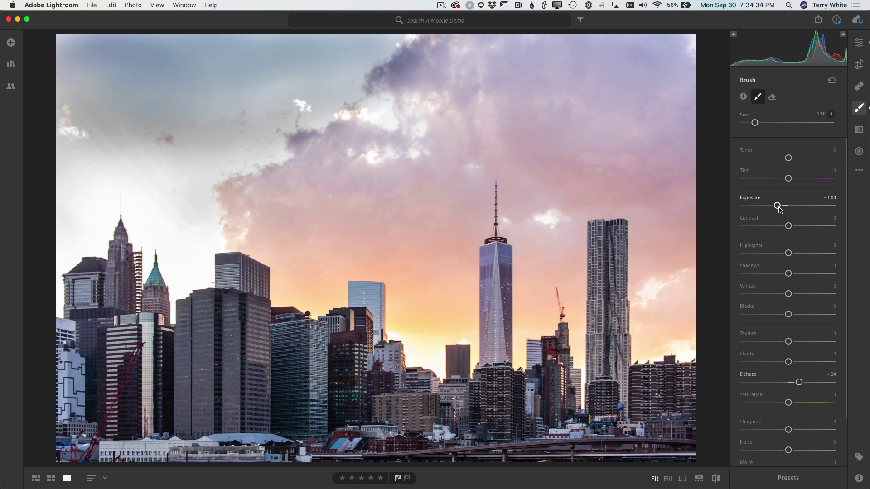
Soften the brushed sky adjustment to Exposure −0.52 and Dehaze 0.
left_click_drag(778, 205, 786, 209)
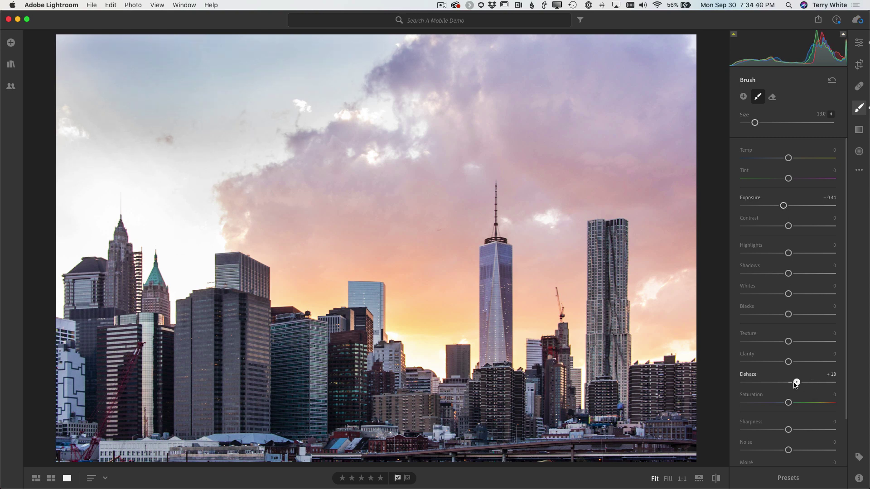
mouse_move(794, 384)
left_mouse_down()
mouse_move(828, 385)
mouse_move(789, 384)
left_mouse_up()
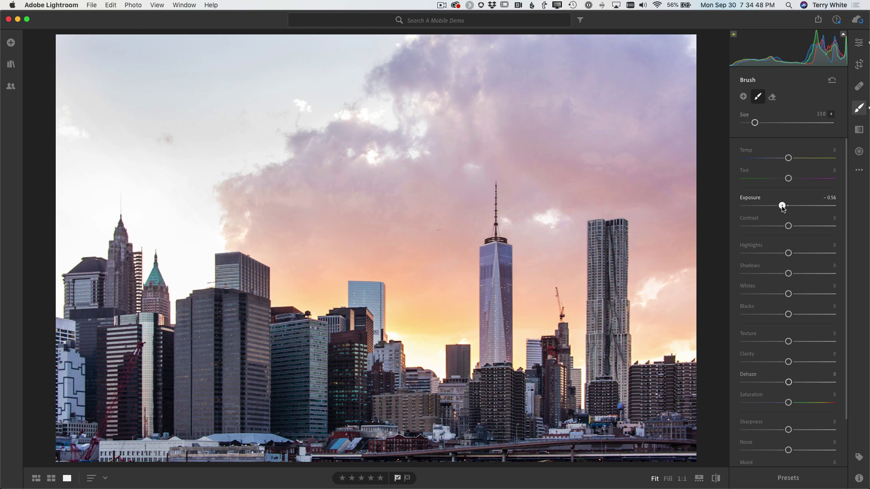
left_click_drag(781, 207, 783, 208)
Set the brushed sky to Saturation +15, Highlights −61 and Temp −26, and compare the result with the original photo.
scroll(809, 301, "down", 3)
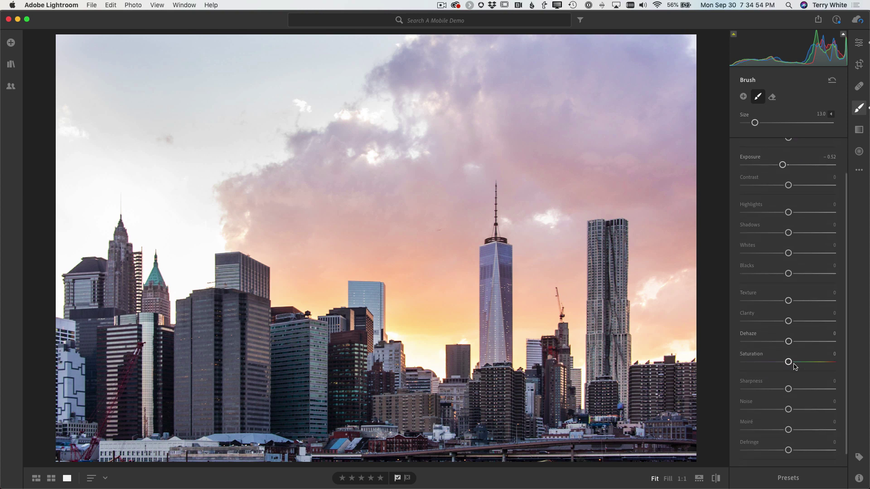
left_click_drag(788, 362, 793, 362)
scroll(792, 317, "up", 3)
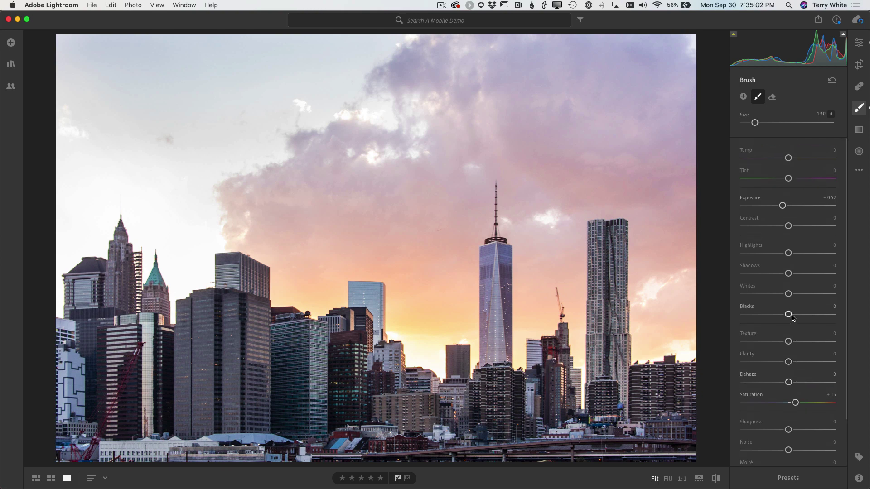
left_click_drag(788, 253, 763, 256)
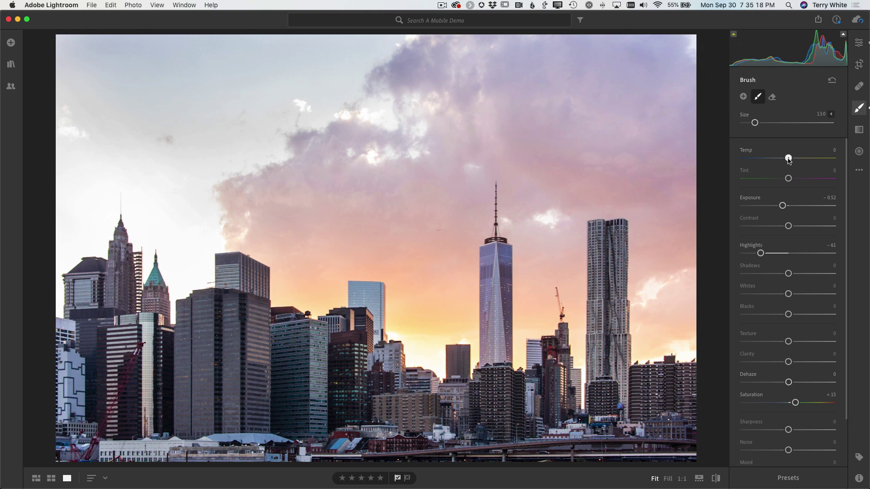
left_click_drag(775, 159, 775, 159)
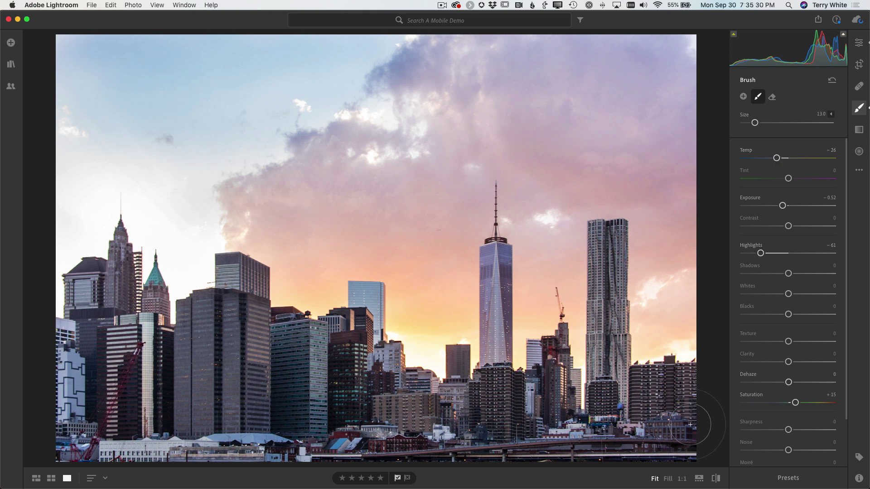
left_click(714, 480)
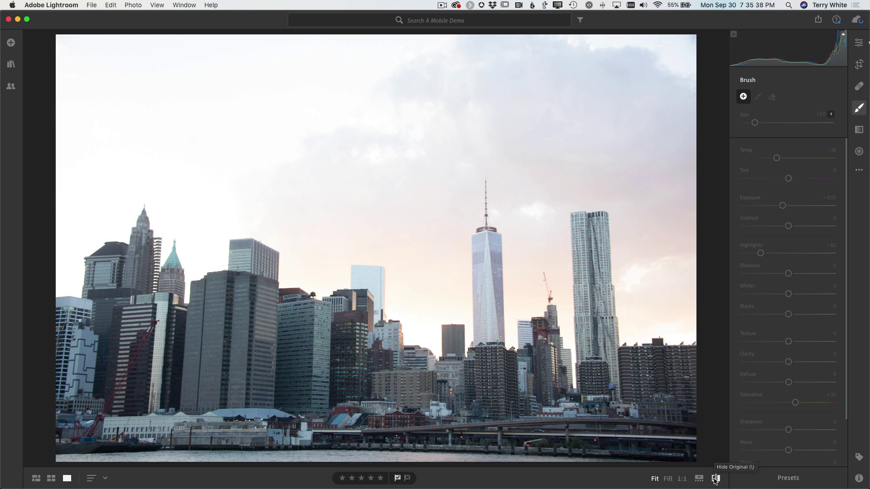
left_click(715, 479)
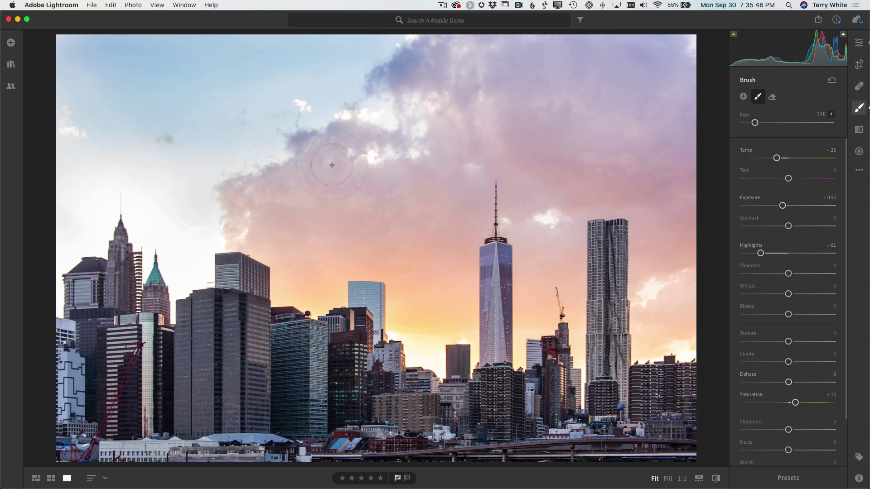
Heal the dark smudges in the blue sky above the green-roofed tower and just below the small white cloud.
left_click(859, 88)
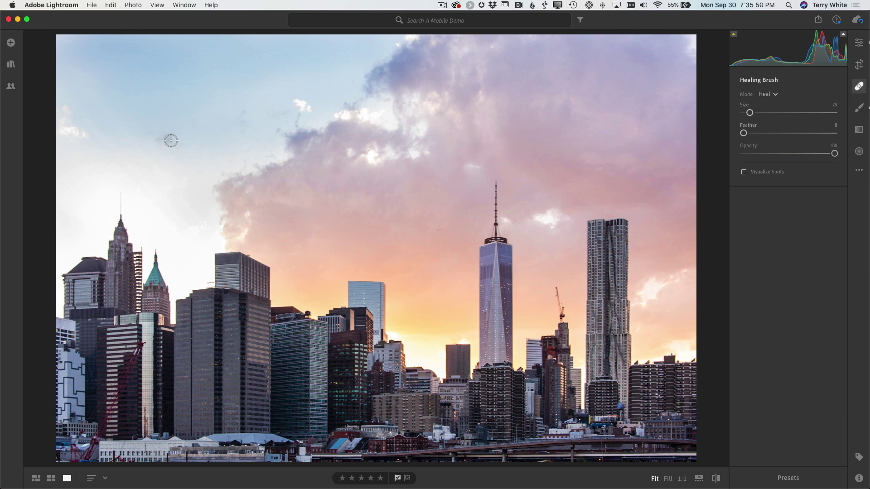
mouse_move(155, 139)
left_mouse_down()
mouse_move(169, 146)
mouse_move(160, 138)
mouse_move(153, 146)
left_mouse_up()
left_click(109, 120)
left_click_drag(124, 119, 184, 111)
mouse_move(241, 125)
left_mouse_down()
mouse_move(247, 115)
mouse_move(231, 121)
left_mouse_up()
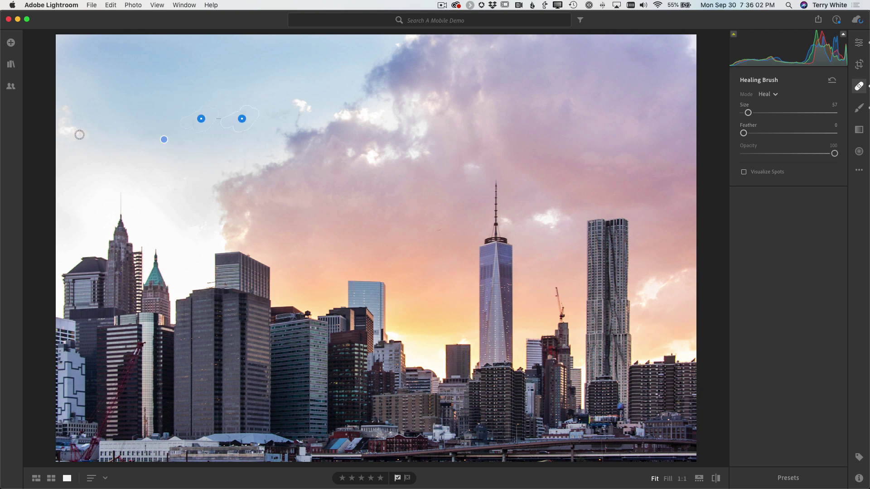
Heal the bright cloud patch at the photo's left edge, sample from clear blue sky higher up, and close the Healing Brush.
mouse_move(78, 134)
left_mouse_down()
mouse_move(58, 118)
mouse_move(78, 119)
mouse_move(66, 104)
mouse_move(61, 134)
mouse_move(72, 125)
mouse_move(81, 140)
mouse_move(84, 133)
mouse_move(67, 139)
left_mouse_up()
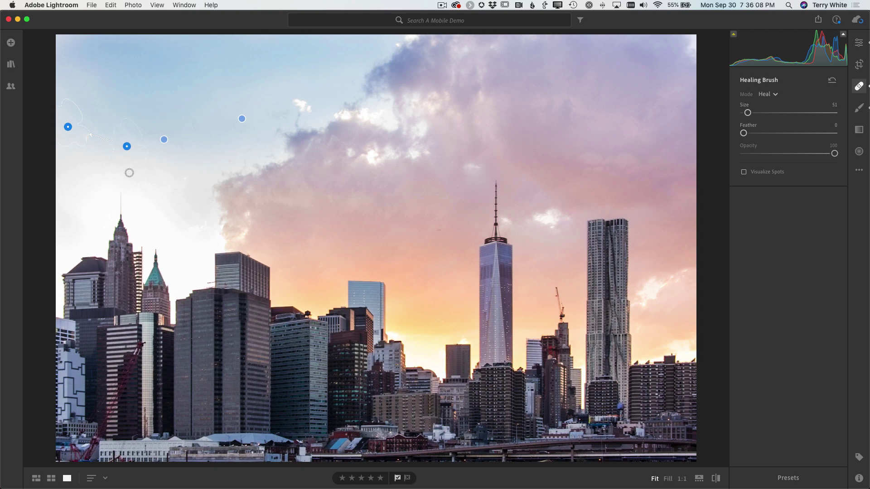
left_click_drag(127, 146, 127, 96)
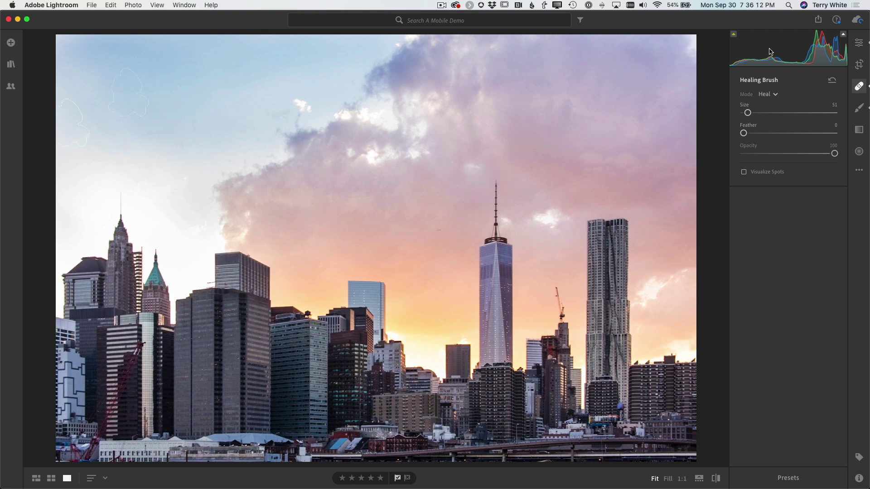
left_click(859, 88)
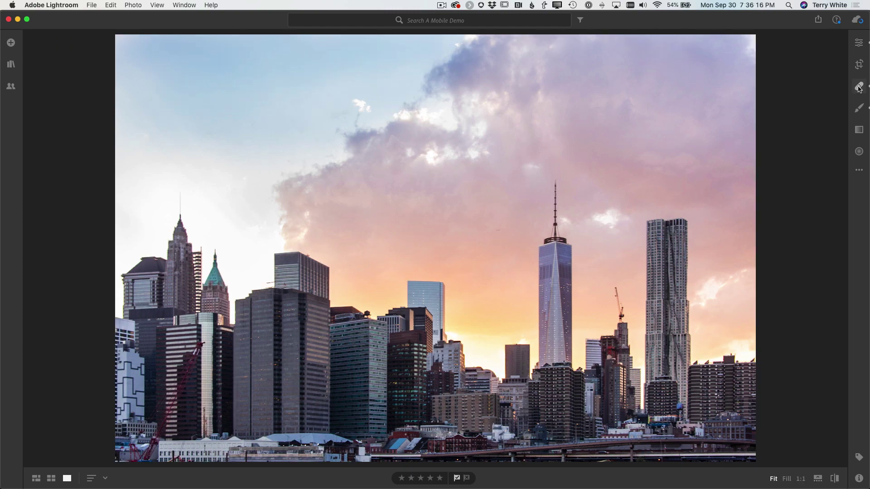